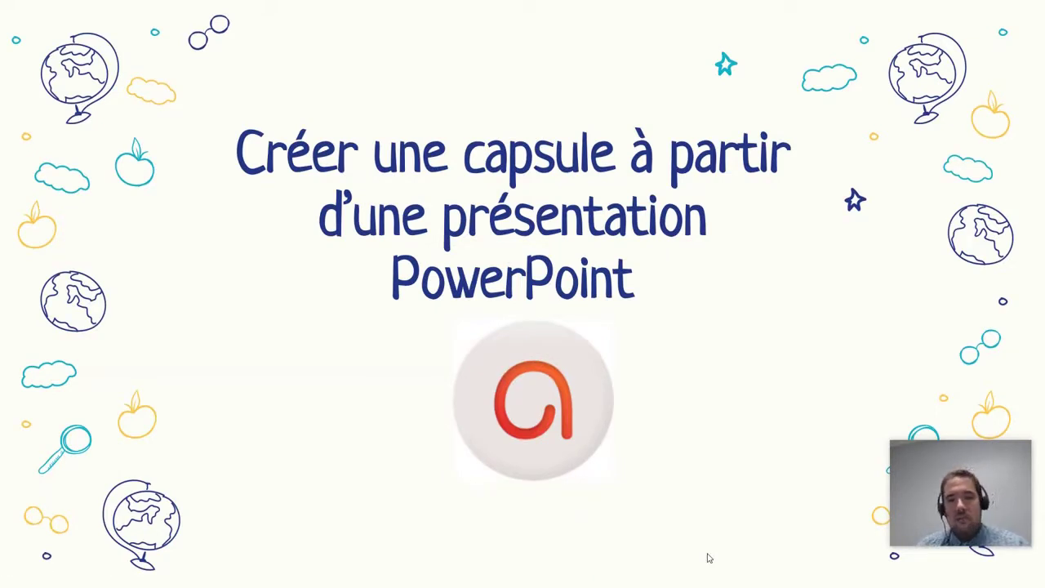
Advance the ActivePresenter intro slideshow to the next slide
key("Right")
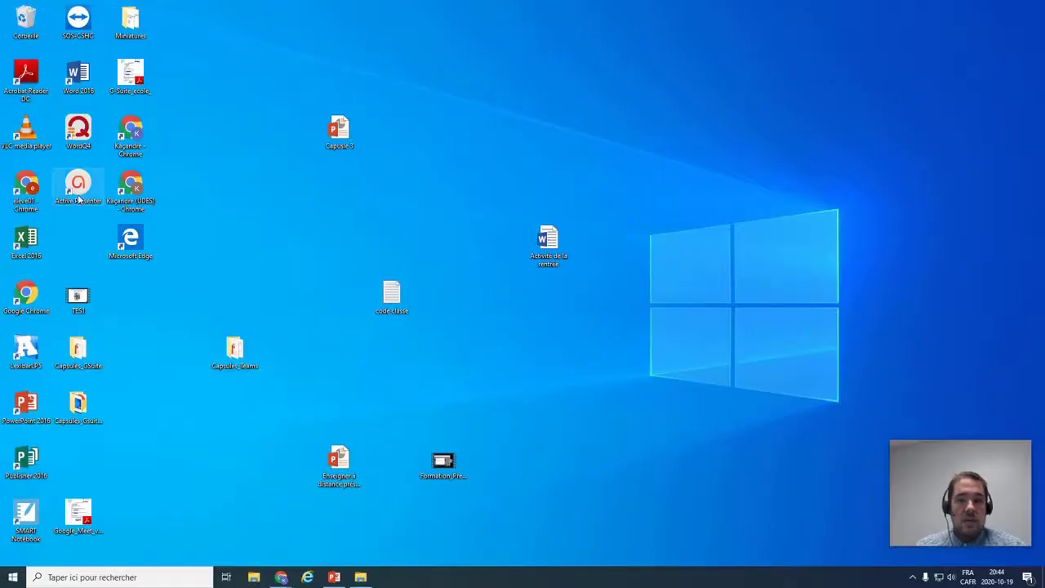
Launch ActivePresenter from its desktop icon and start an Importation PowerPoint
double_click(79, 188)
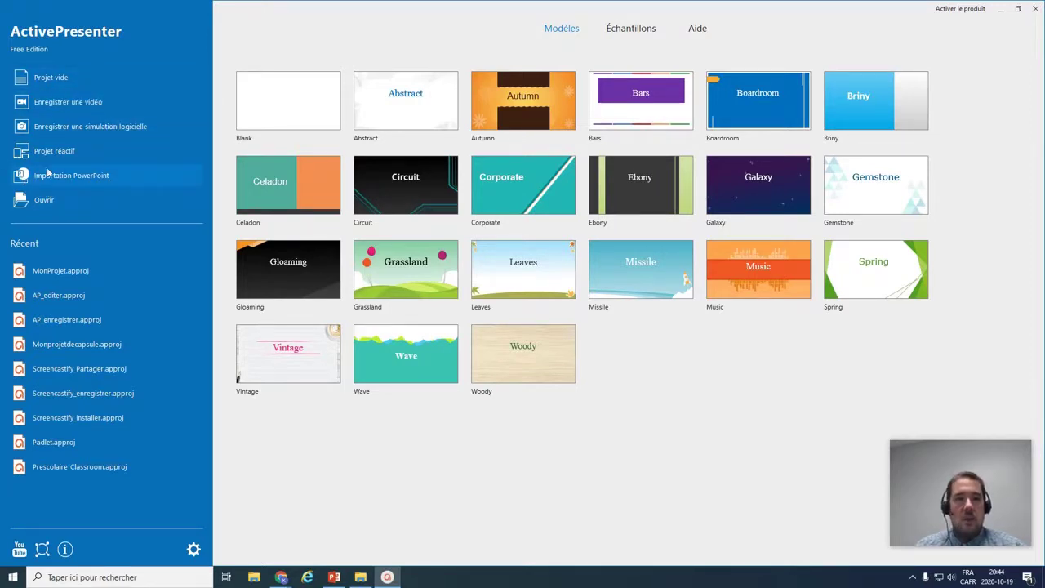
left_click(81, 183)
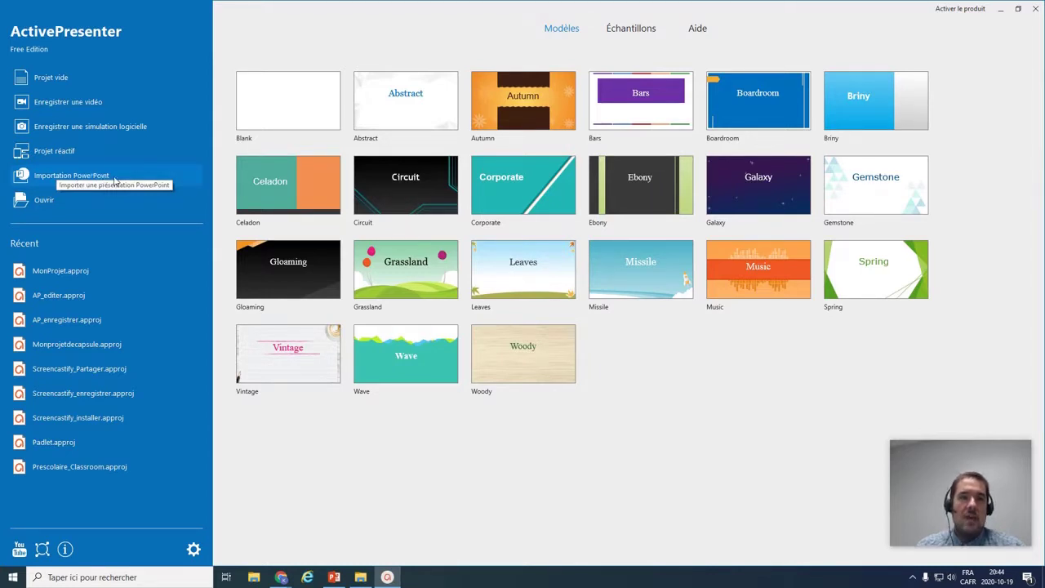
left_click(114, 180)
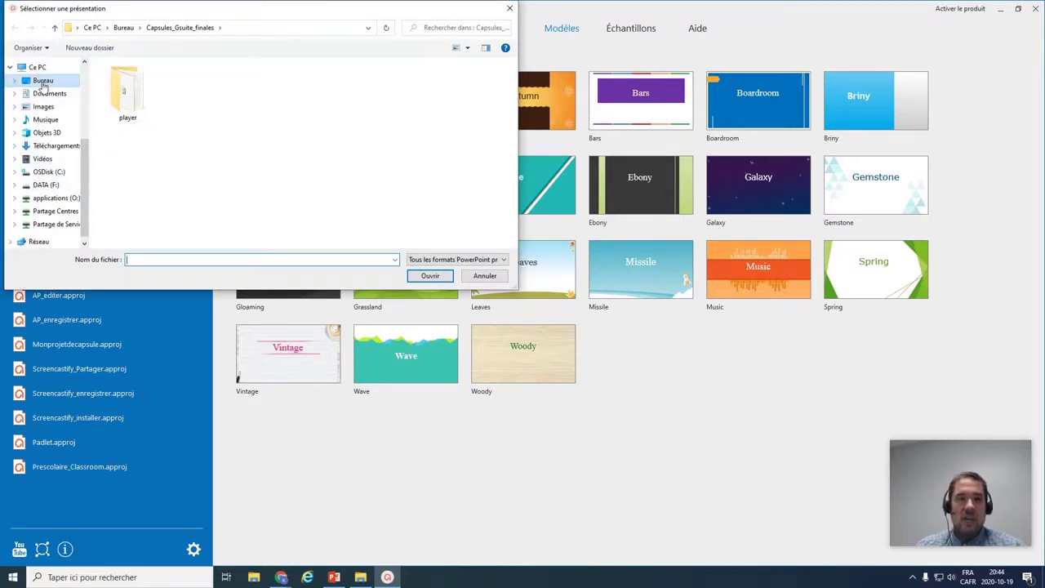
Import the Capsule 3 presentation from the Bureau folder as a new project
left_click(43, 82)
left_click(371, 104)
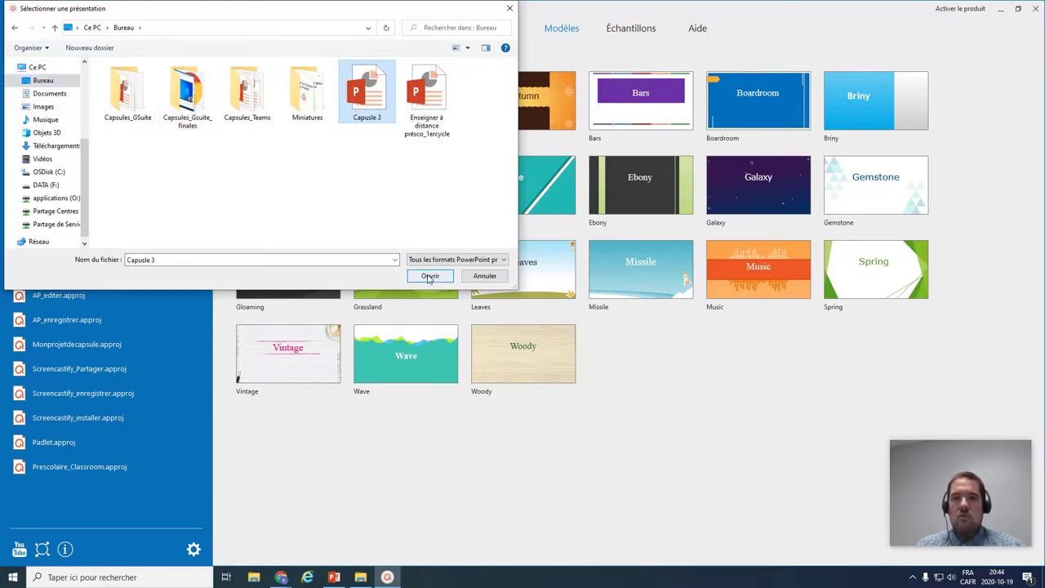
left_click(428, 277)
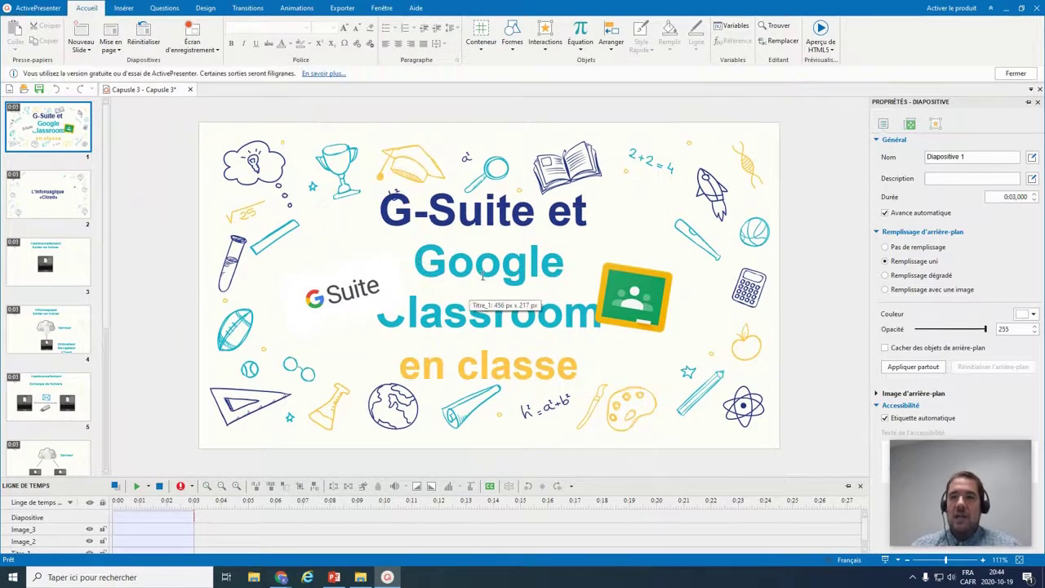
On the title slide, shift the G Suite logo up-left and the Google Classroom board down-right
left_click(448, 224)
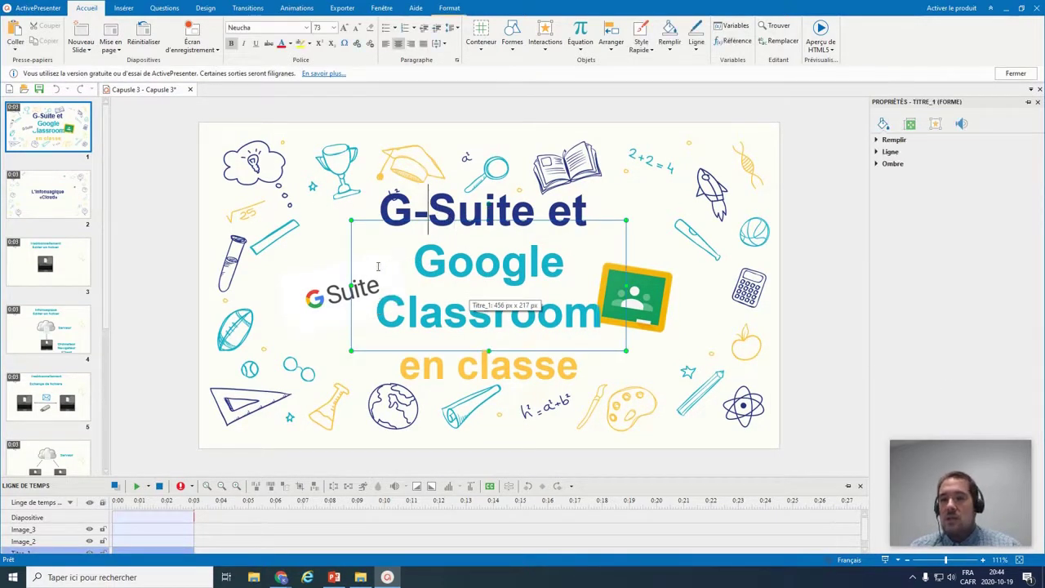
left_click_drag(331, 293, 308, 269)
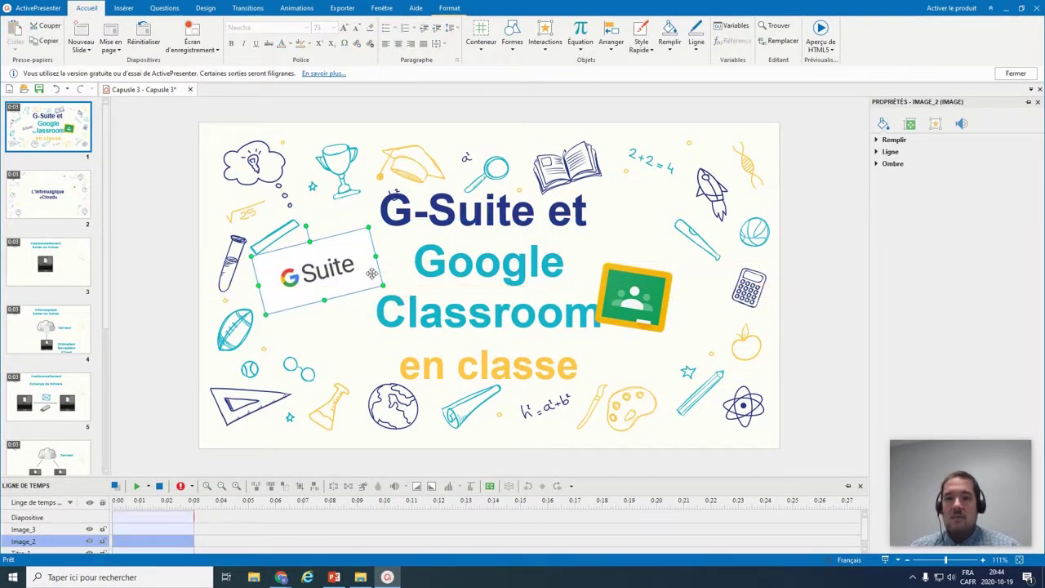
left_click_drag(625, 303, 654, 313)
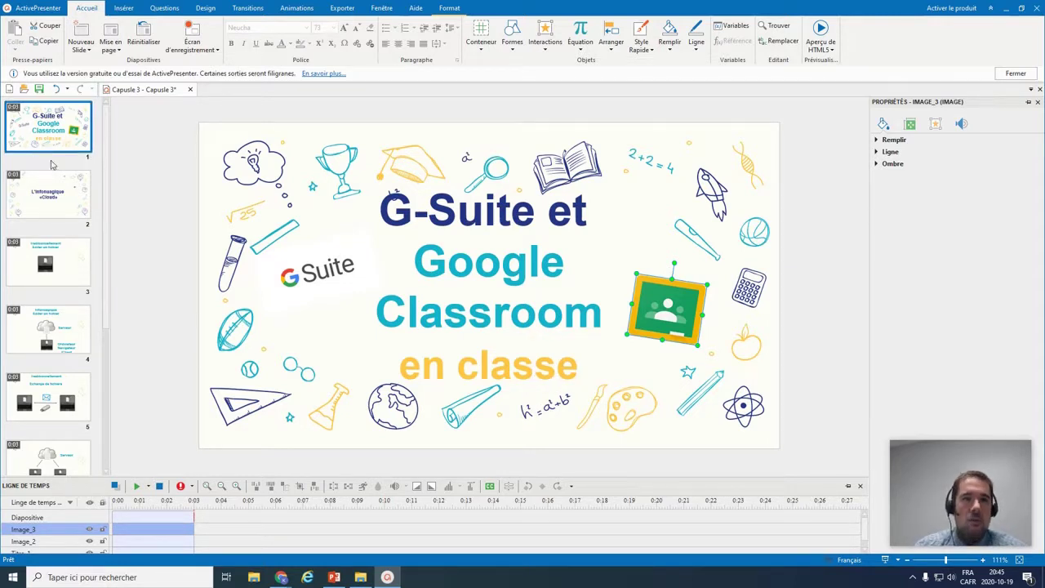
Browse slides 2 through 5, then return to the G-Suite title slide
left_click(73, 200)
left_click(59, 287)
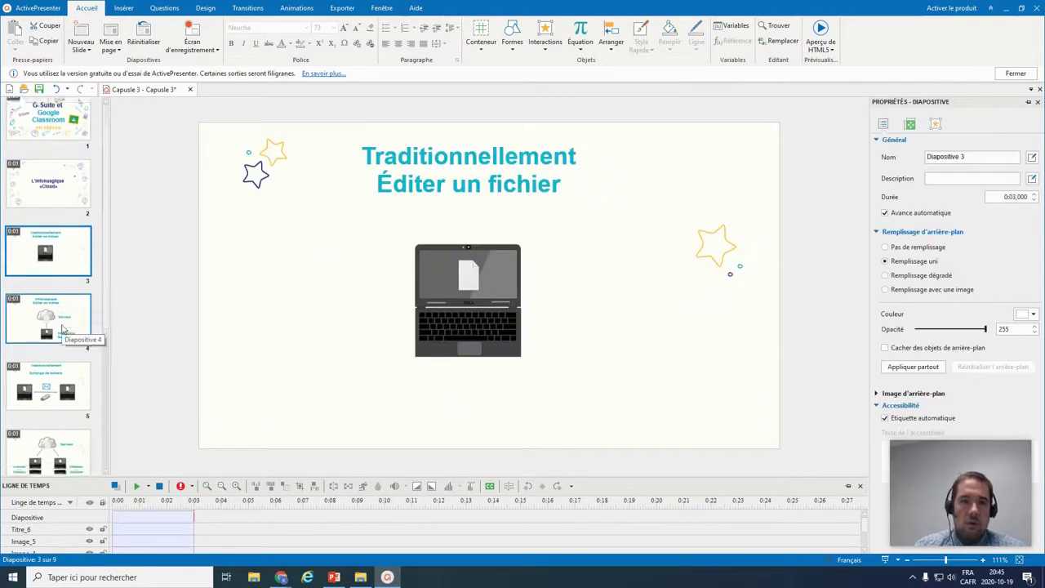
left_click(61, 323)
key("Up")
left_click(46, 350)
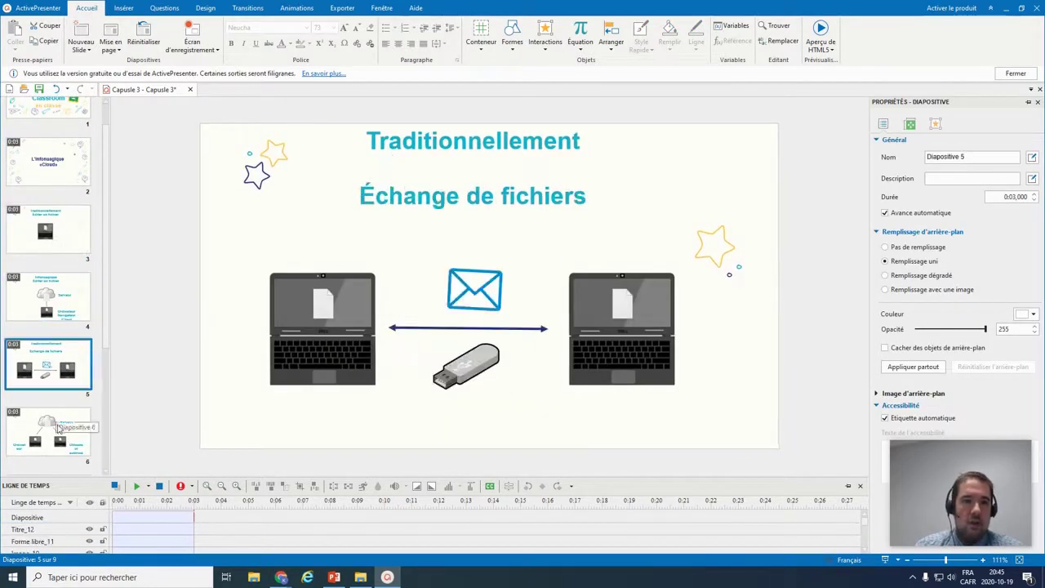
key("Down")
key("Up")
key("Up")
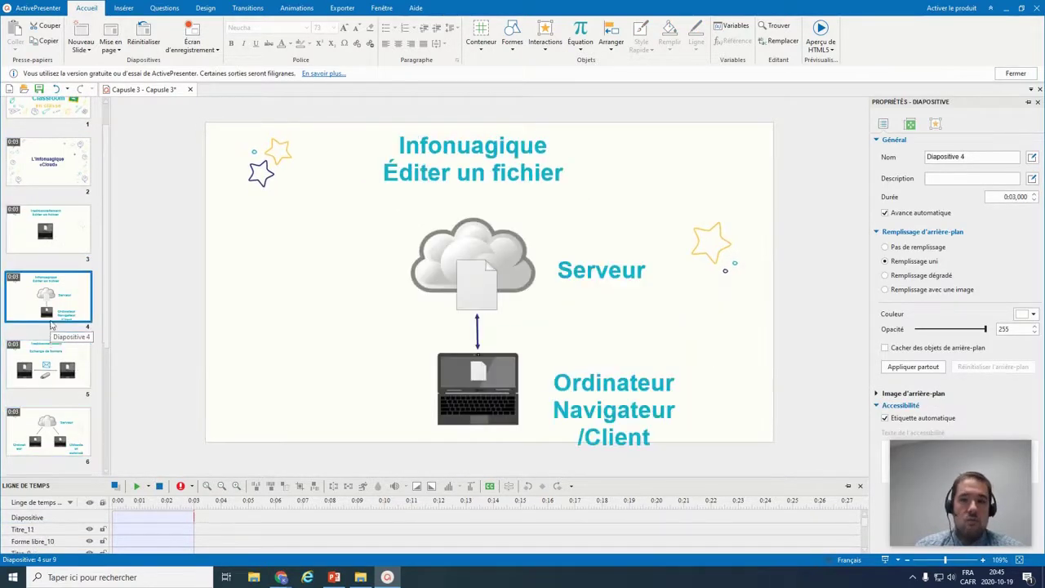
left_click(49, 237)
scroll(48, 139, "up", 1)
left_click(48, 133)
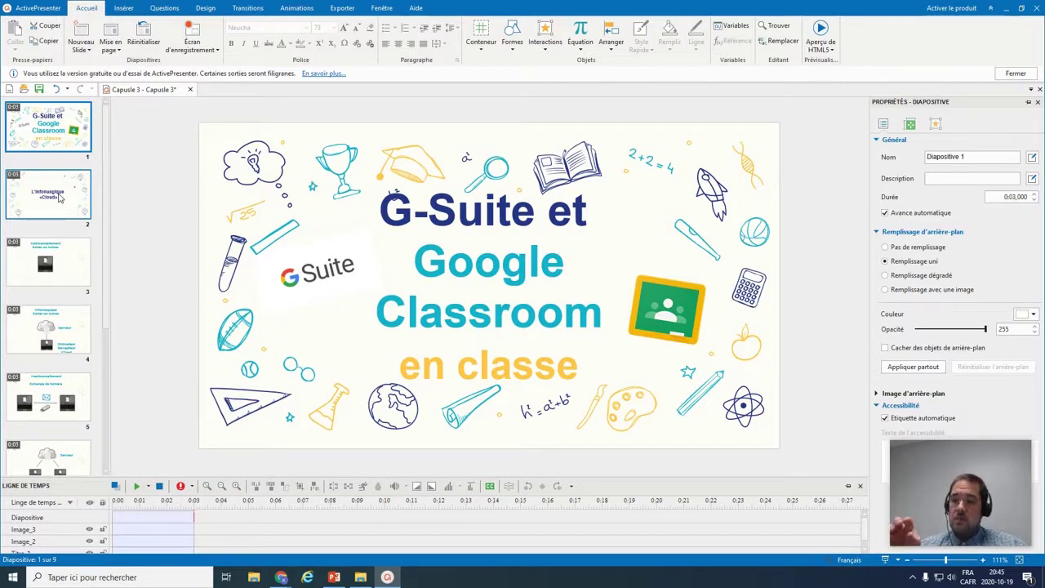
Check slide 2, L'infonuagique «Cloud», again and go back to the title slide
mouse_move(939, 512)
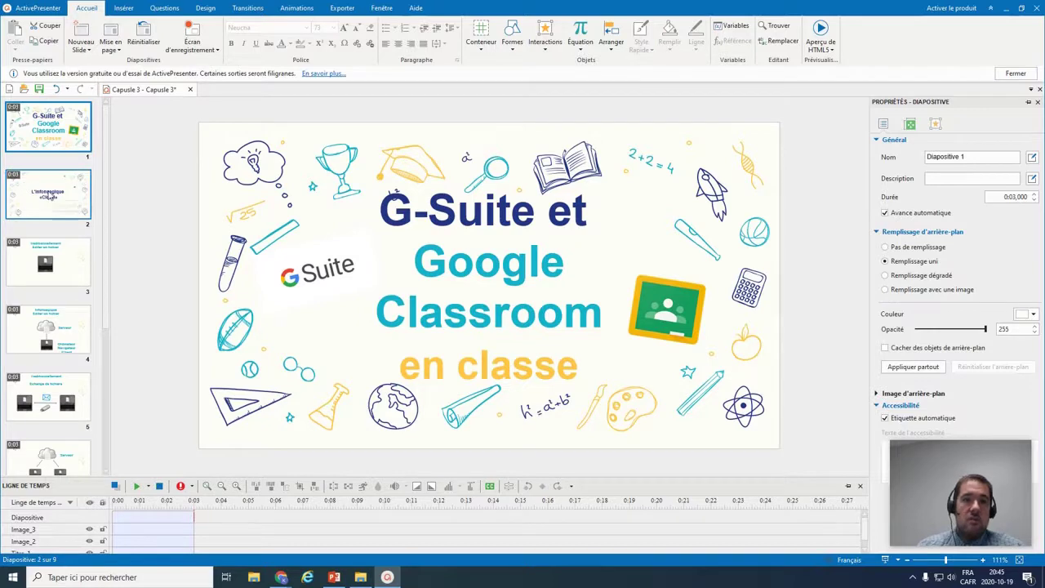
left_click(47, 207)
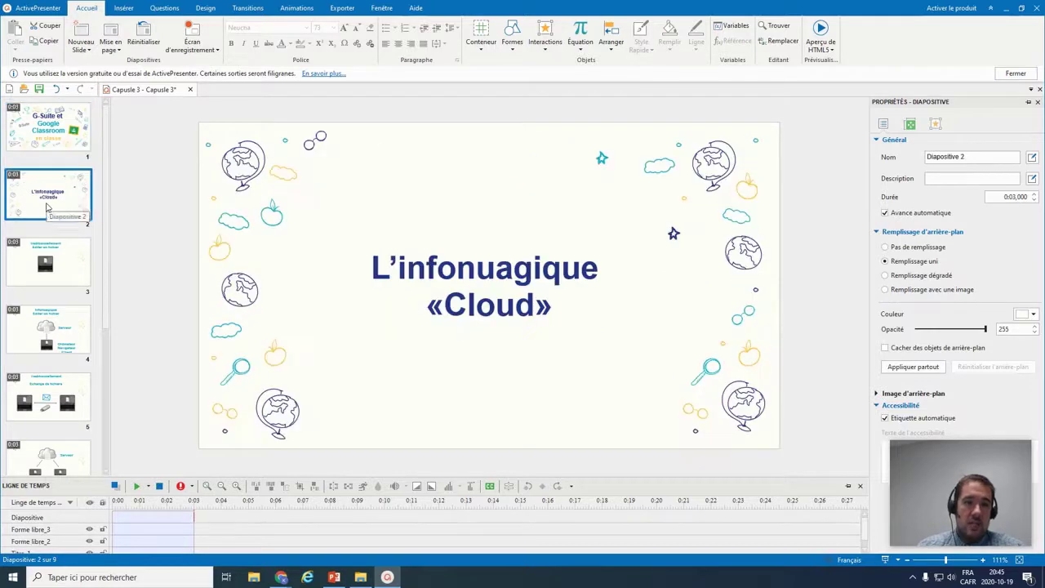
left_click(60, 127)
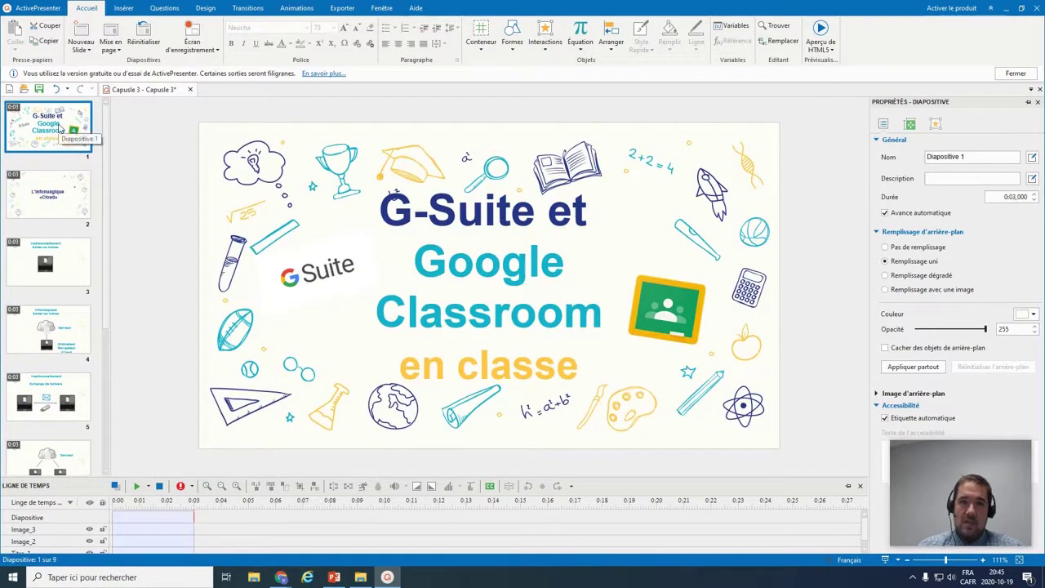
Insert an empty sound object, Son_4, on the title slide via Insérer > Son > Créer nouveau
left_click(126, 10)
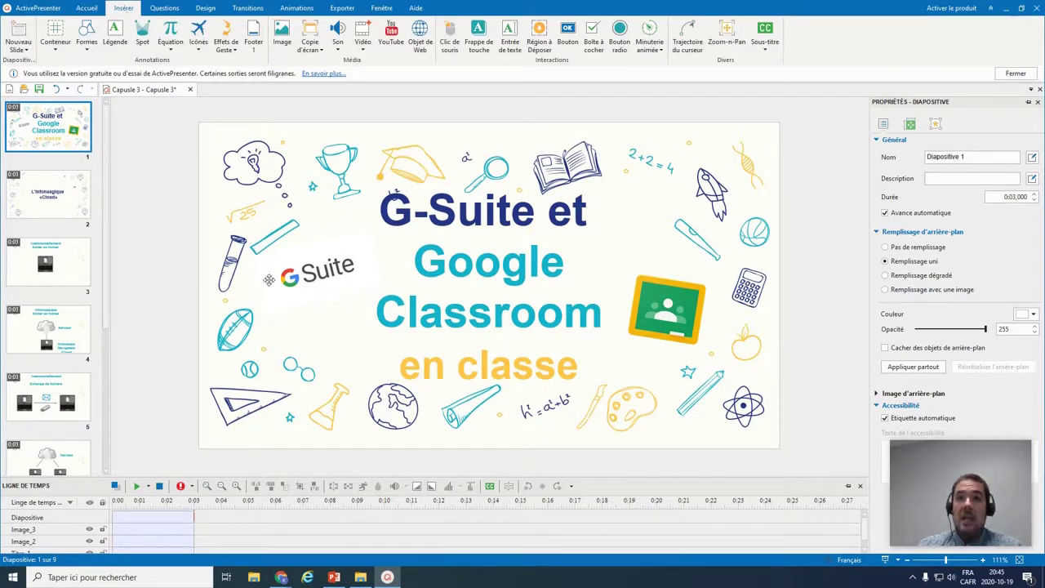
left_click(338, 50)
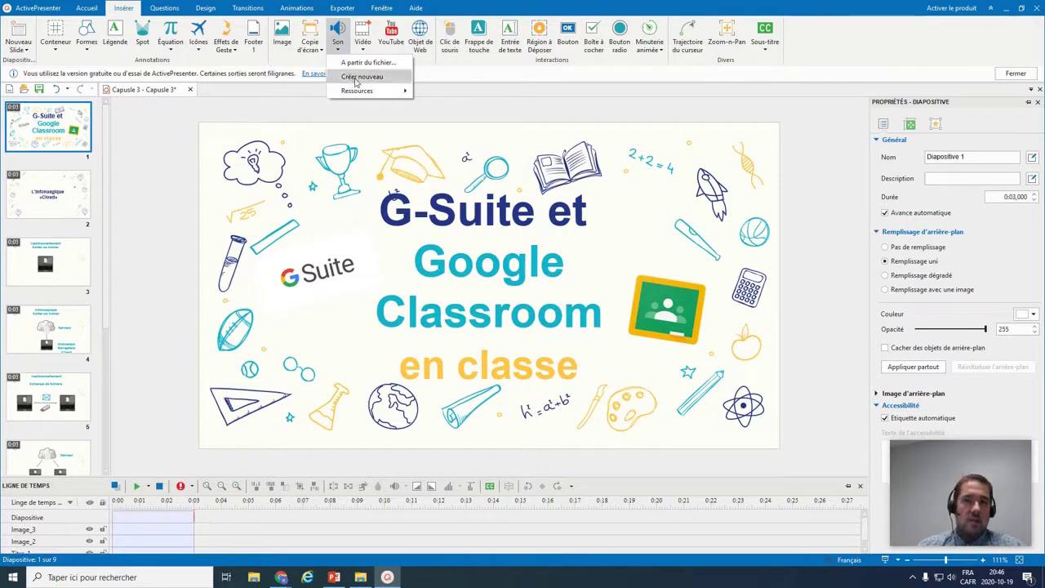
left_click(357, 78)
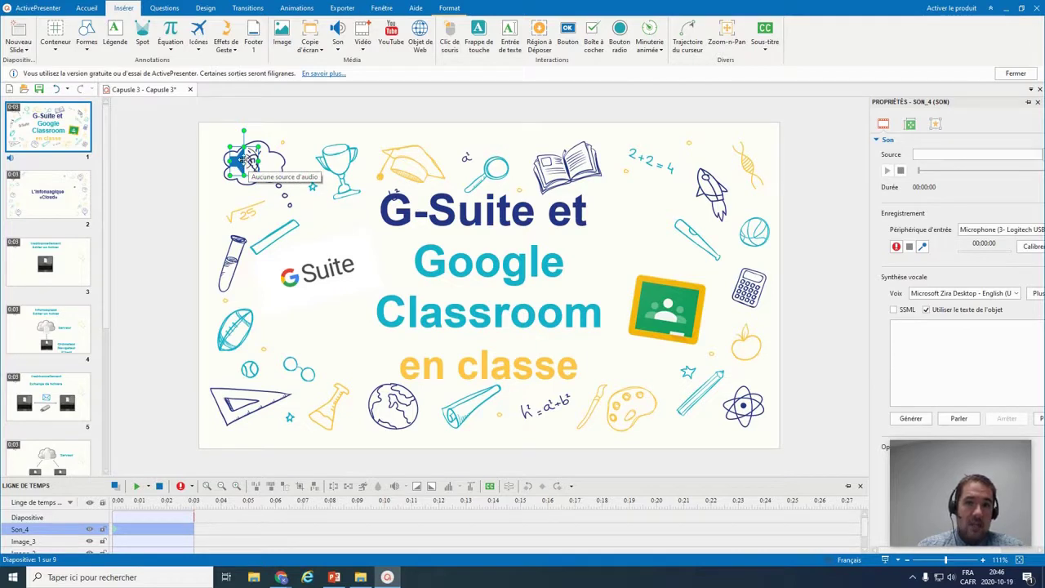
Nudge the sound object toward the top-left and record about 8 seconds of microphone narration
left_click_drag(253, 160, 249, 161)
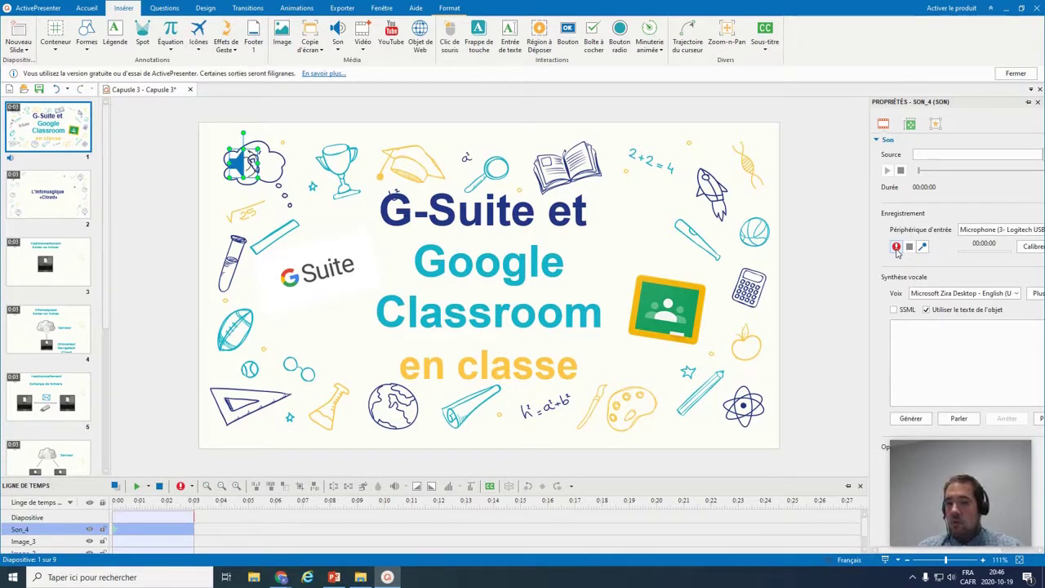
left_click(896, 247)
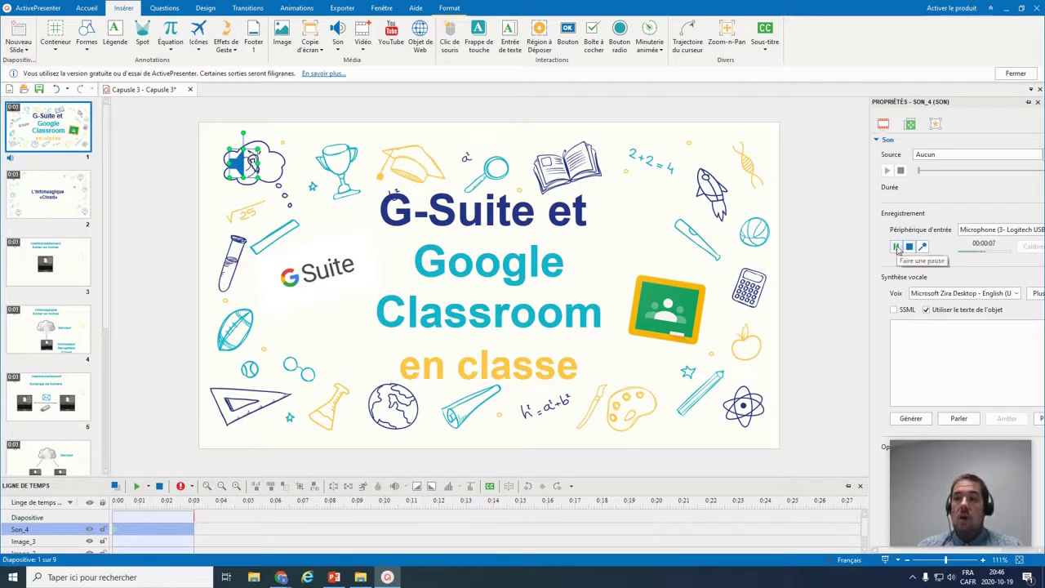
left_click(896, 247)
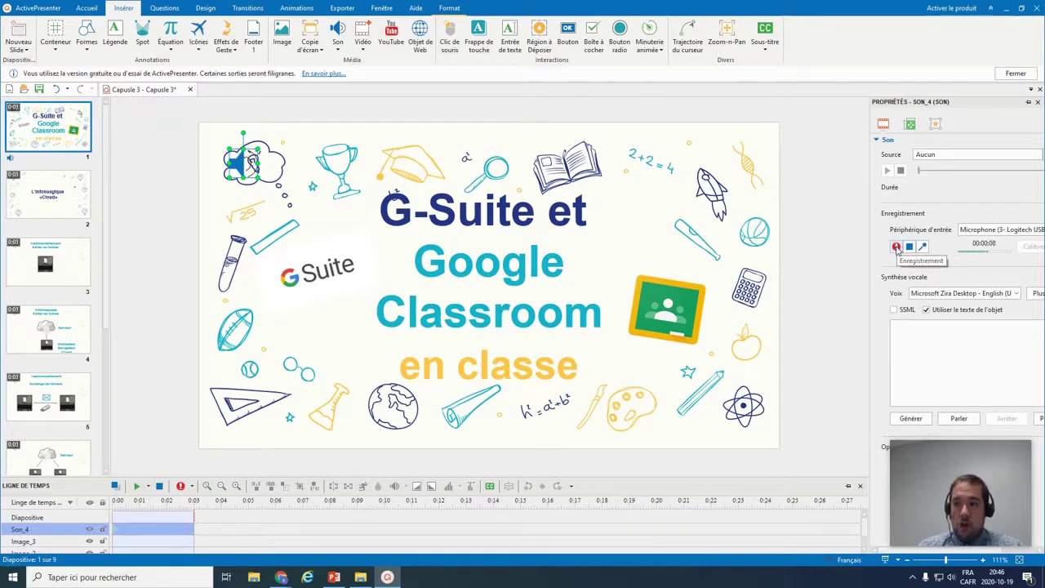
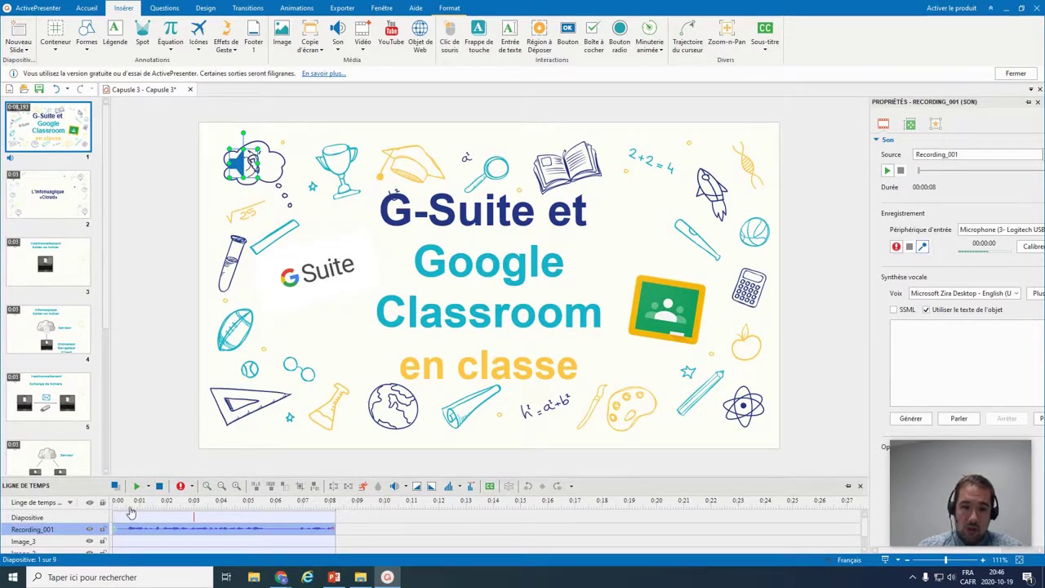
Rewind slide 1 and play it back with its Recording_001 narration
left_click(129, 508)
left_click(114, 507)
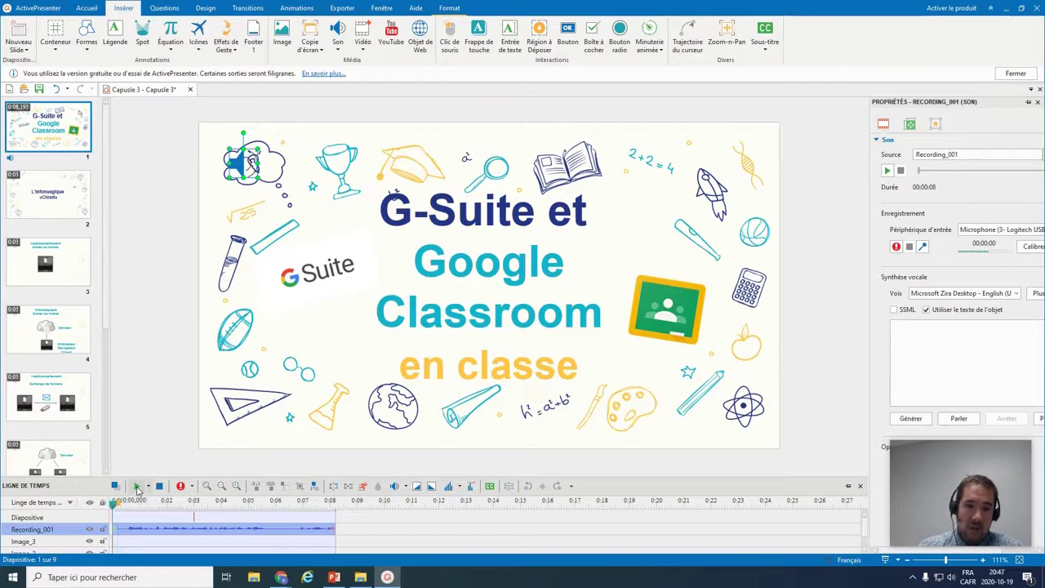
left_click(137, 486)
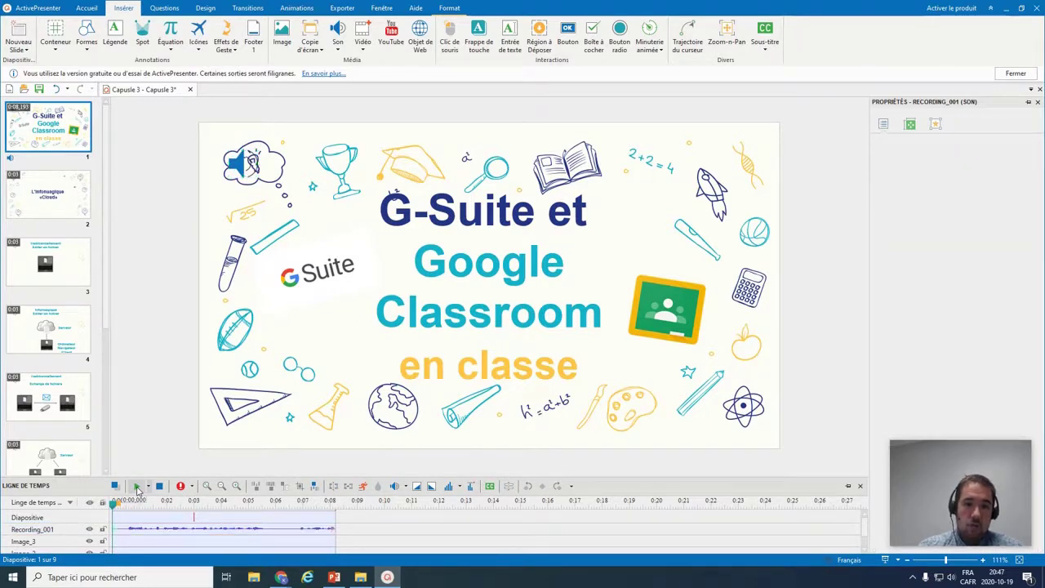
left_click(137, 487)
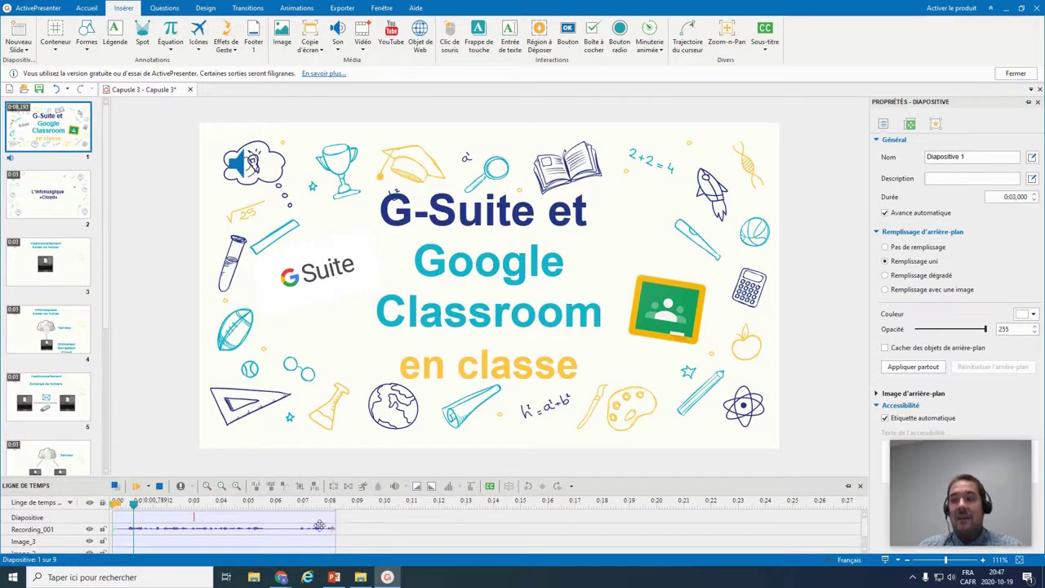
left_click(313, 523)
left_click(313, 520)
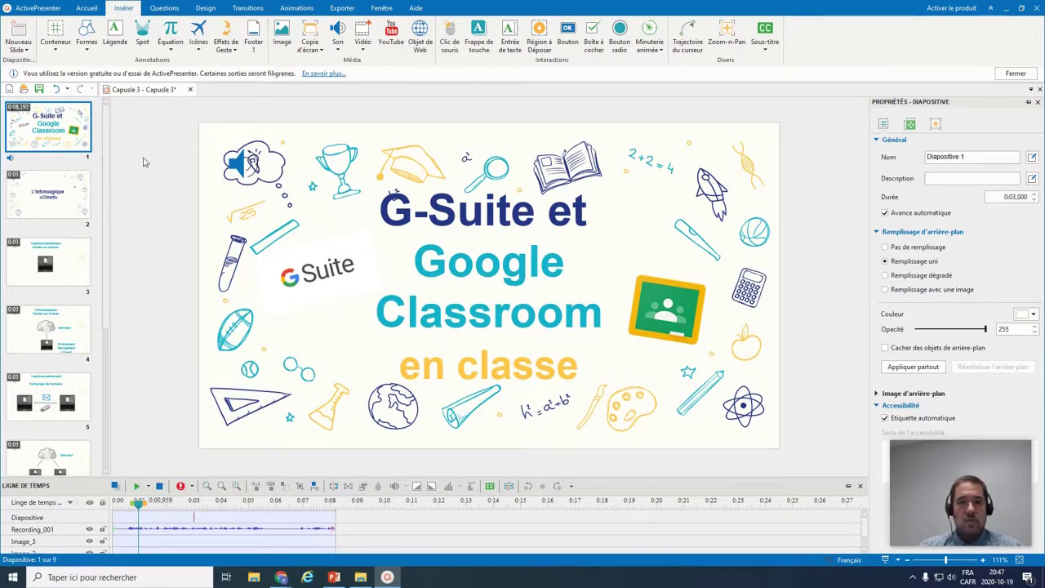
Add a new narration sound object to the Cloud slide (slide 2), then go to slide 3
left_click(56, 197)
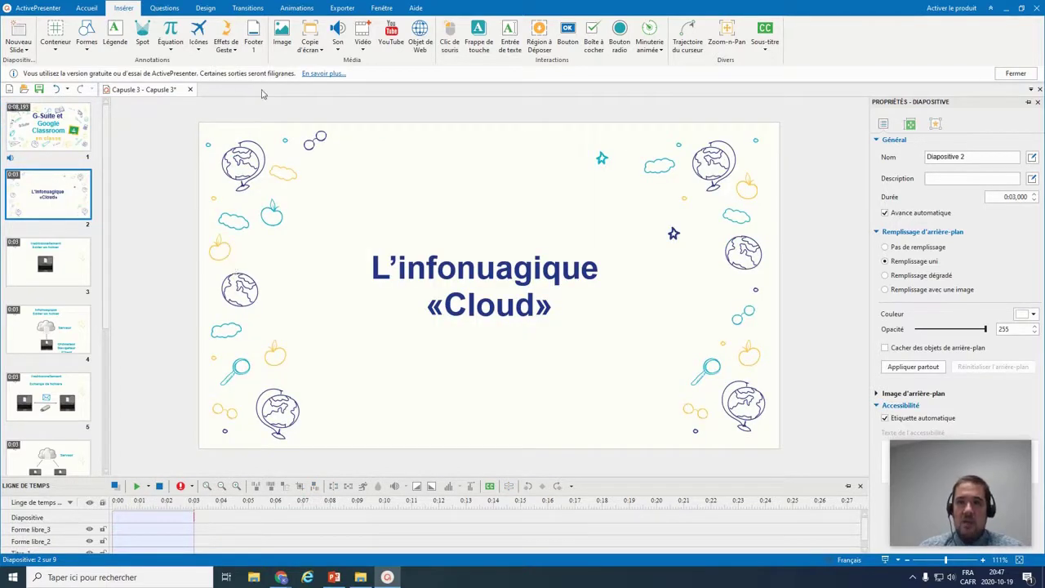
left_click(340, 49)
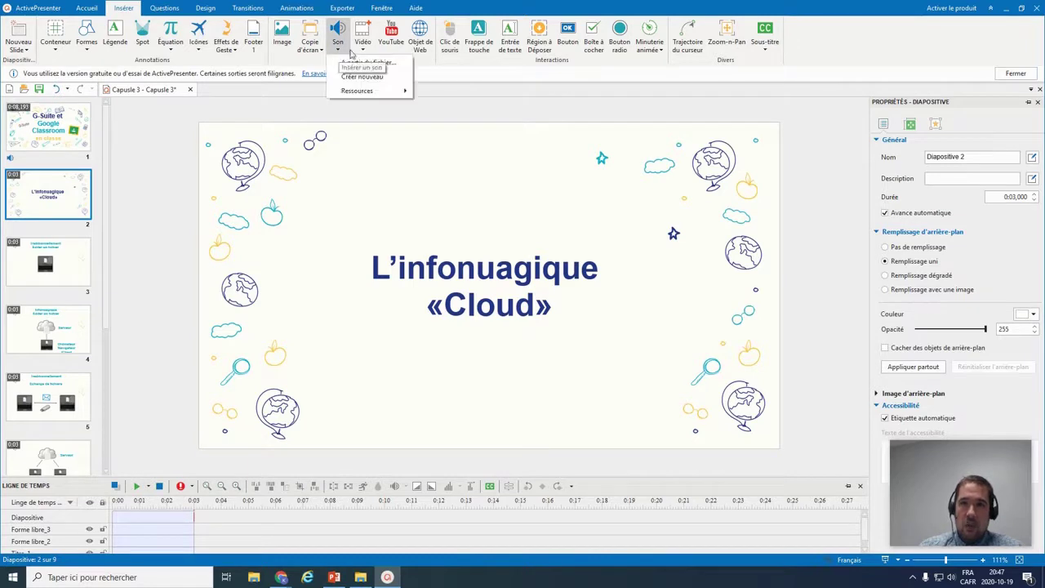
left_click(362, 76)
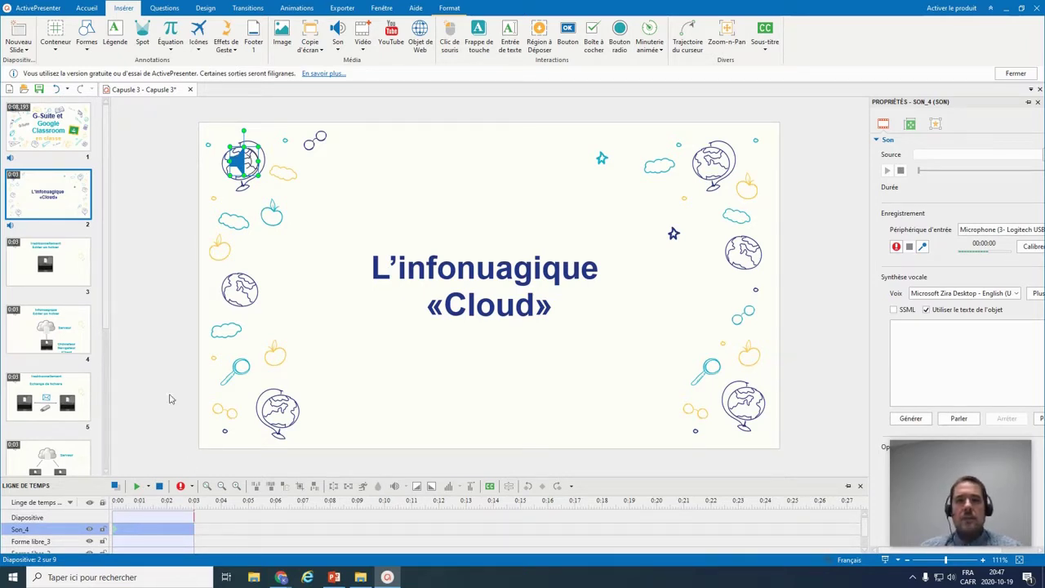
left_click(71, 269)
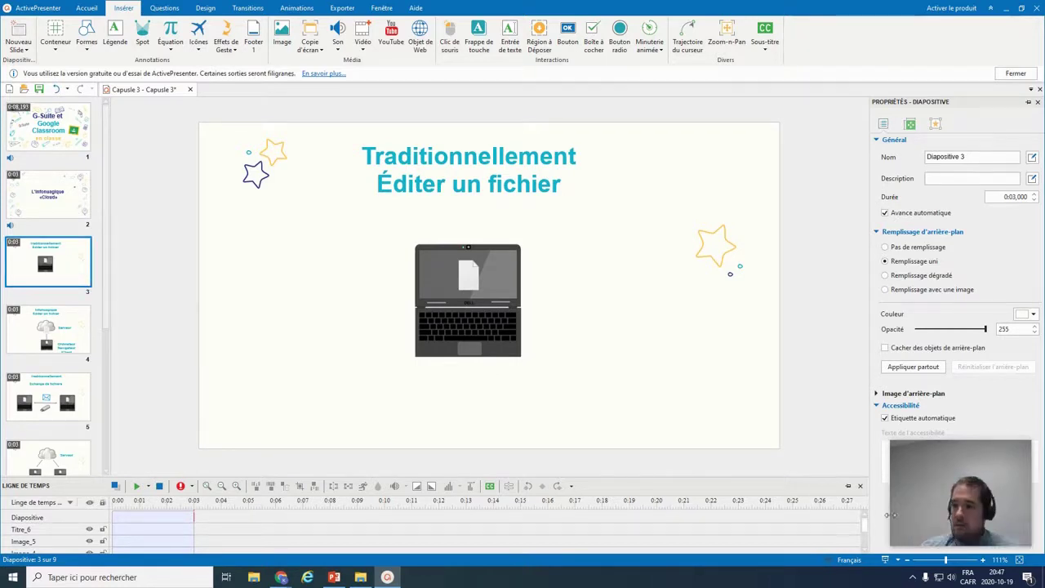
Open the Enregistrement de Webcam dialog from Insérer > Vidéo for slide 3
mouse_move(979, 512)
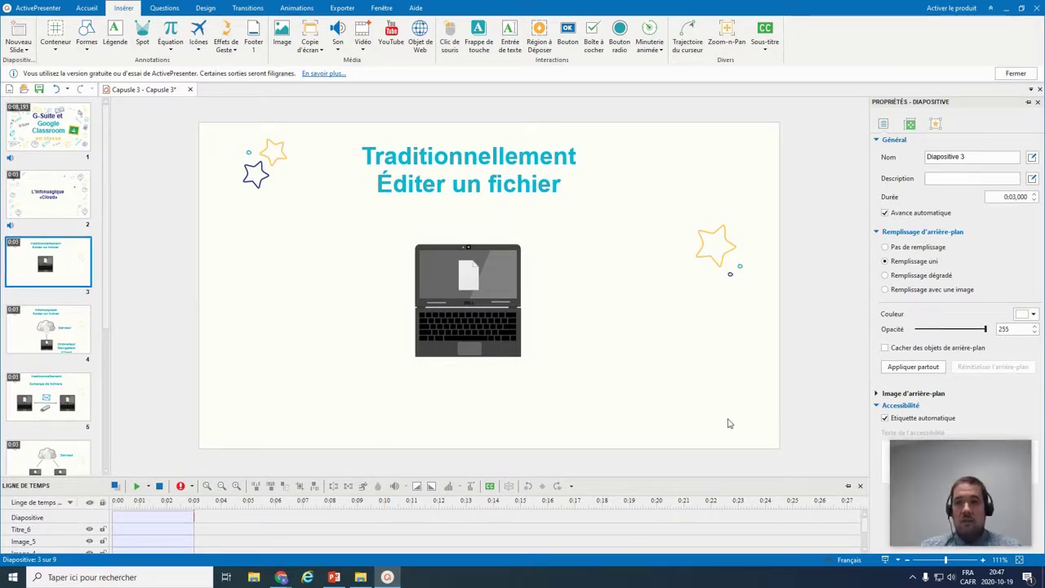
mouse_move(905, 442)
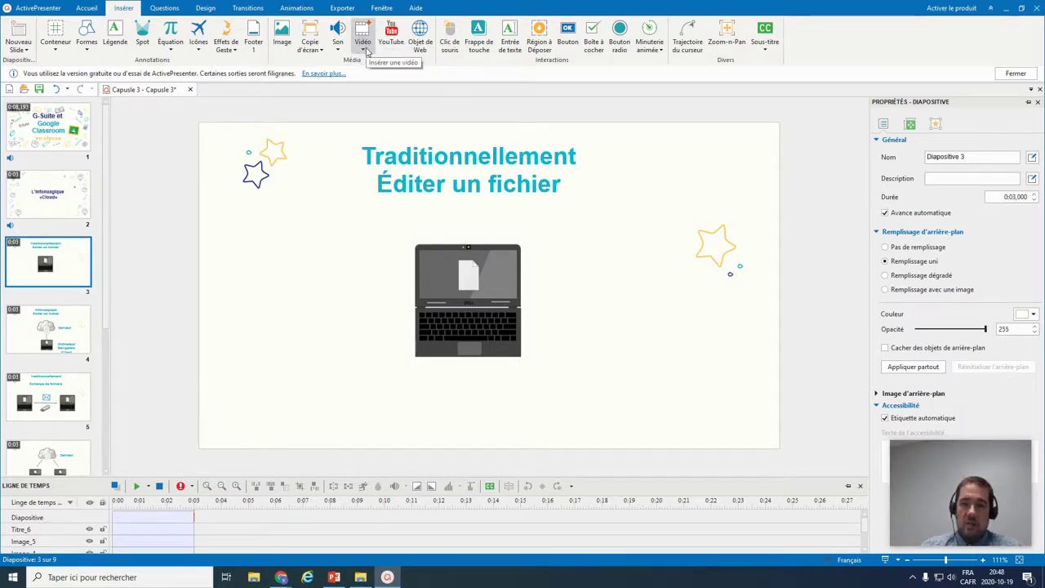
left_click(365, 50)
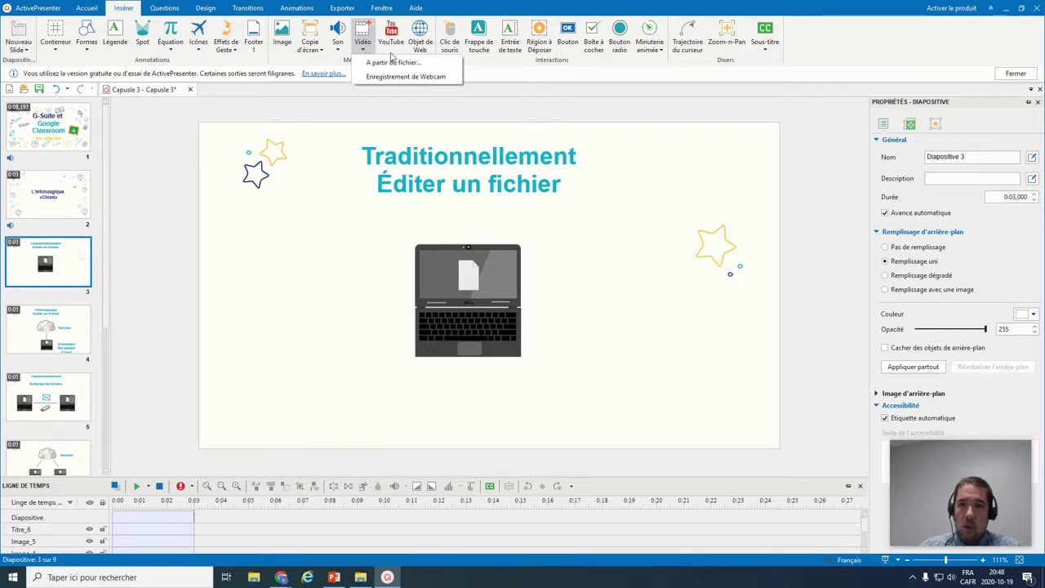
left_click(388, 80)
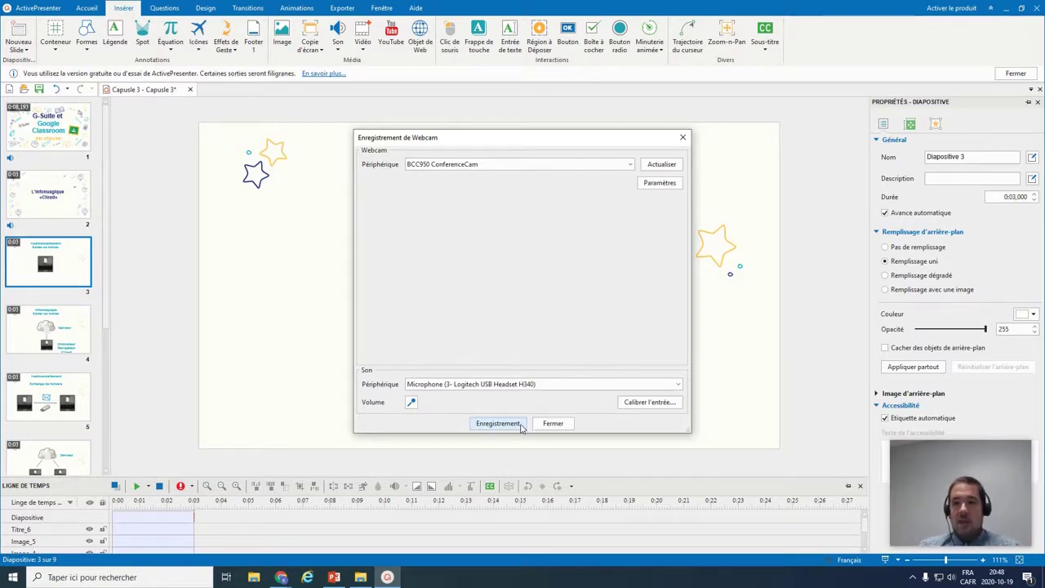
Record and stop a roughly 12-second webcam narration on the 'Traditionnellement Éditer un fichier' slide
left_click(503, 430)
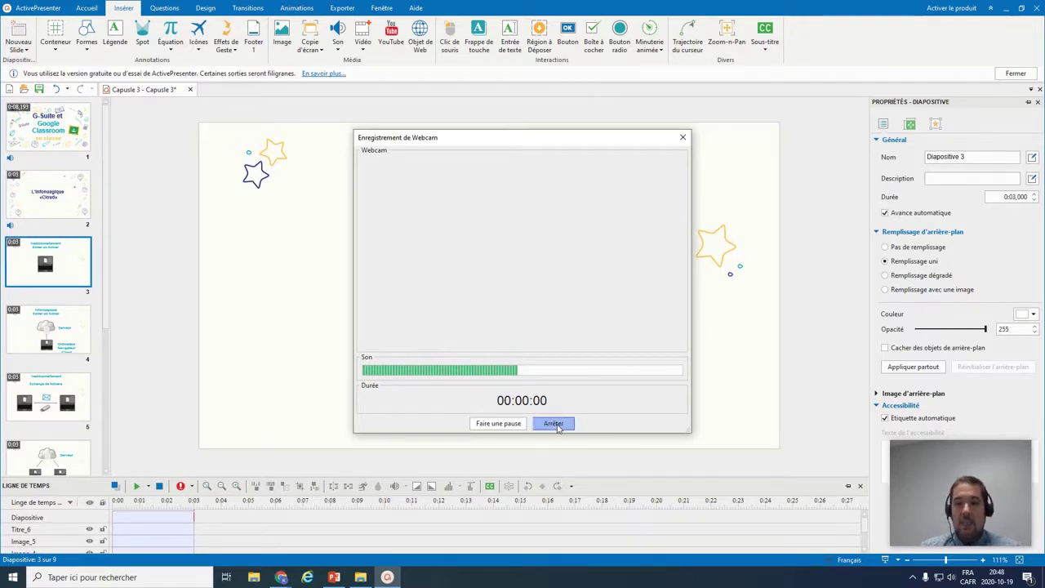
left_click(556, 424)
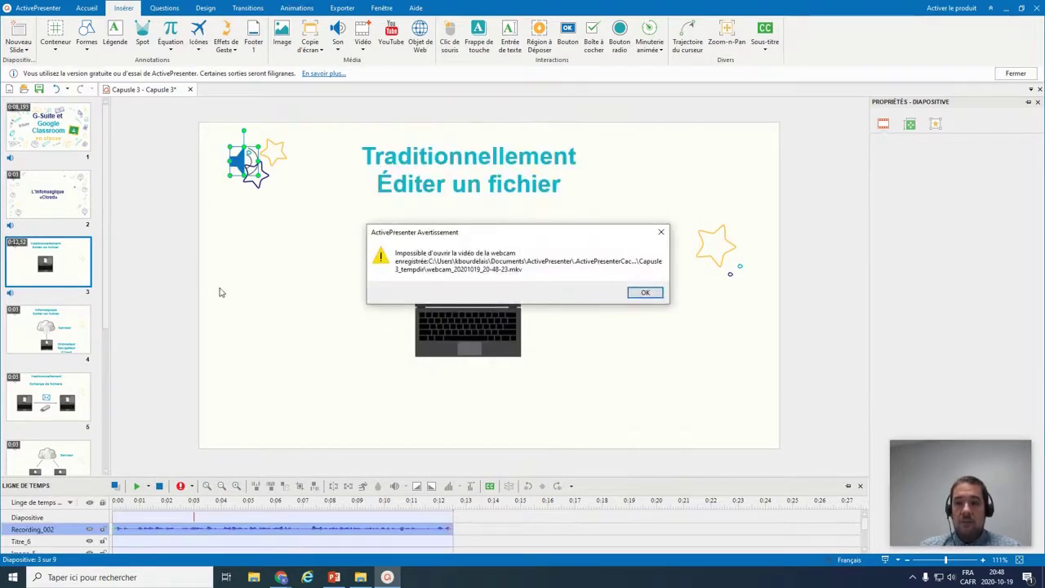
left_click(654, 294)
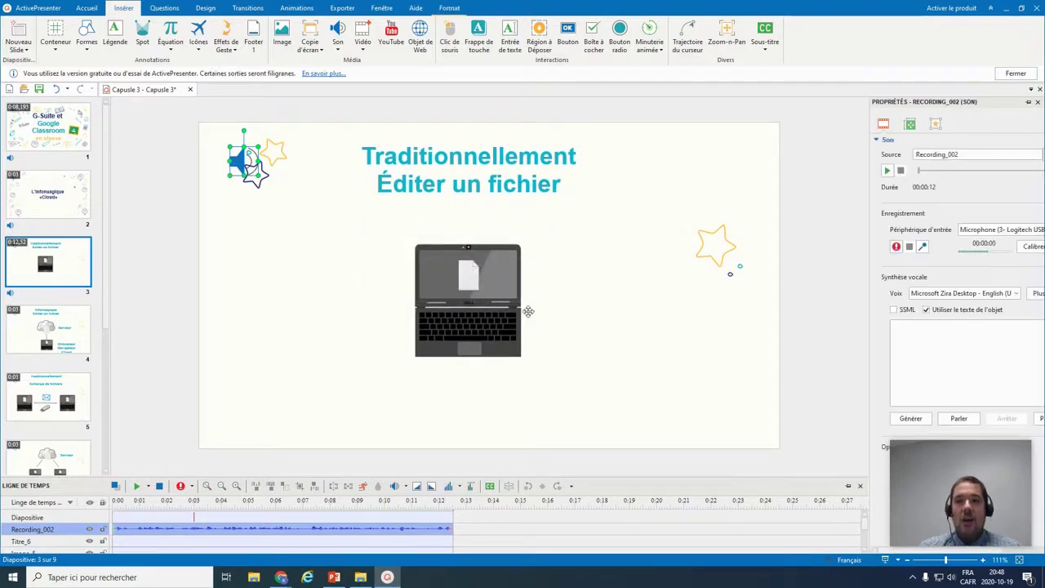
mouse_move(969, 491)
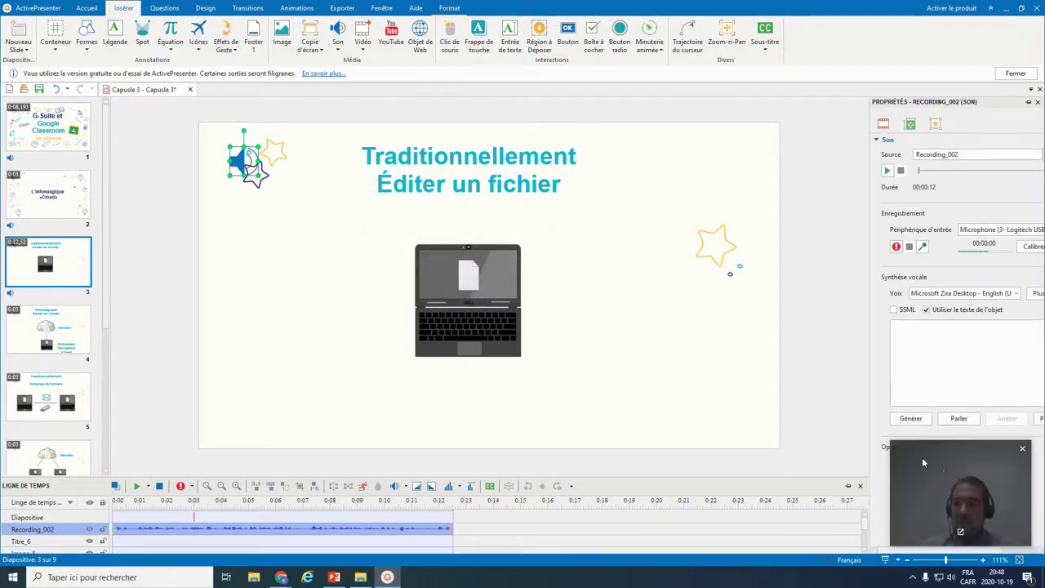
left_click_drag(961, 498, 666, 373)
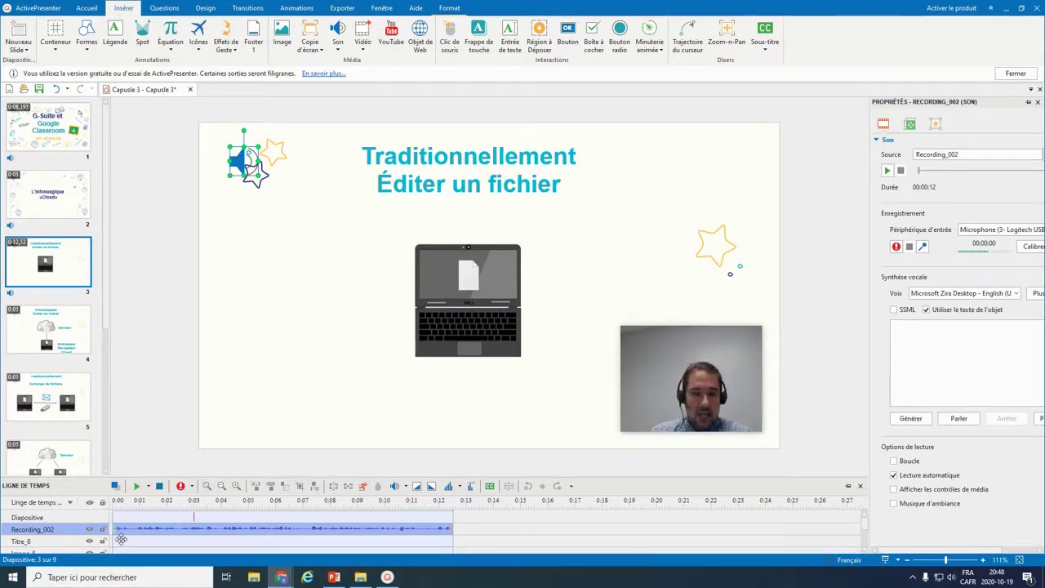
scroll(130, 531, "down", 2)
scroll(131, 531, "up", 2)
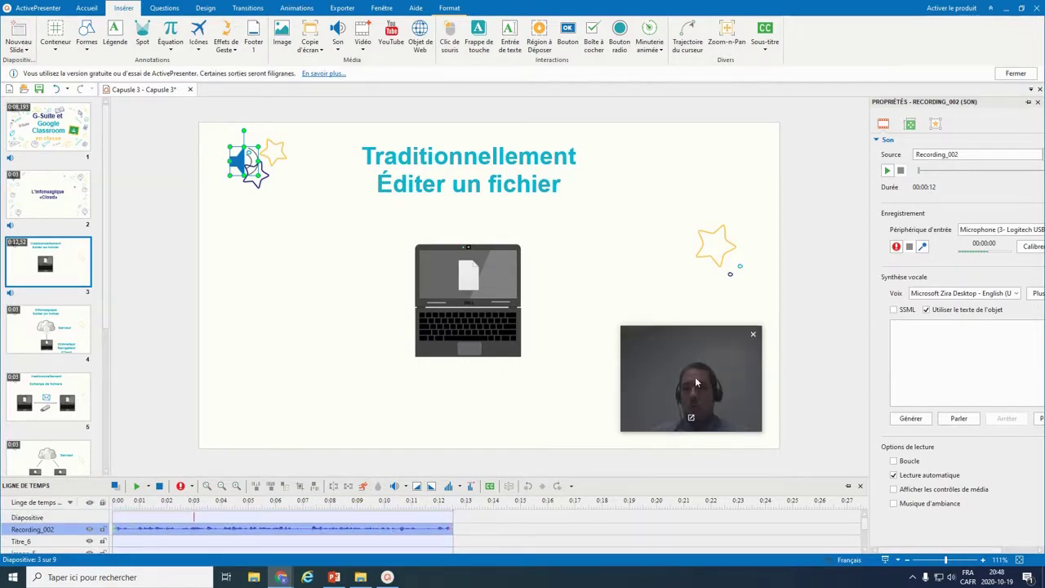
left_click_drag(683, 356, 948, 453)
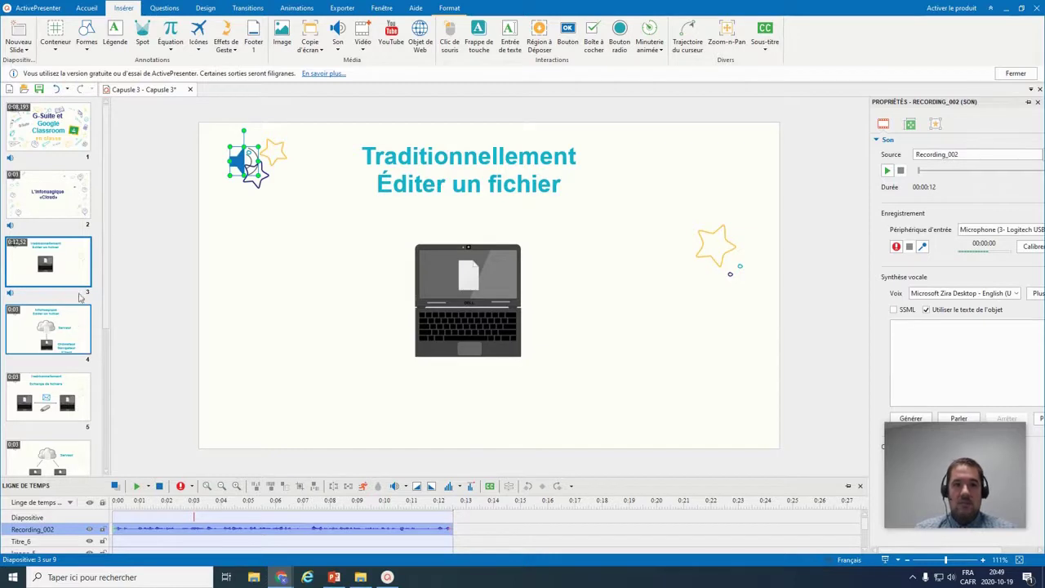
Browse slides 4 through 7, then return to slide 1, 'G-Suite et Google Classroom en classe'
left_click(70, 339)
left_click(60, 414)
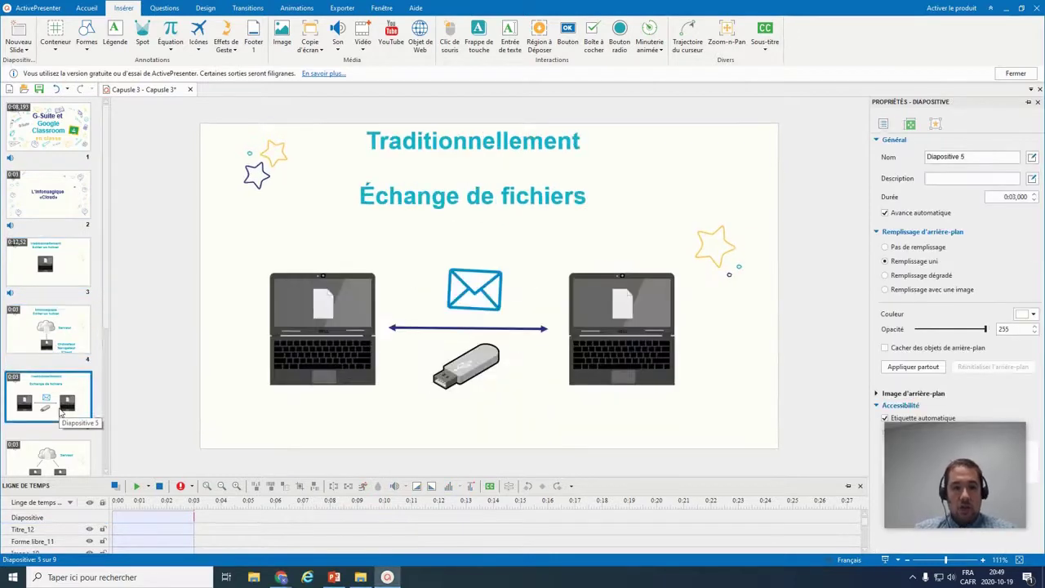
left_click(54, 417)
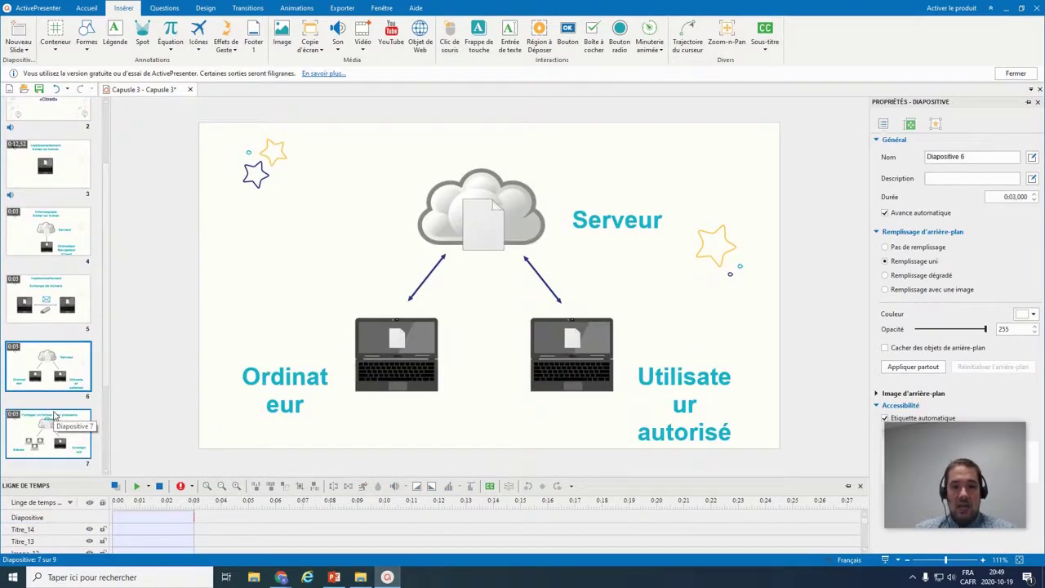
left_click(53, 416)
left_click(60, 360)
scroll(60, 360, "up", 1)
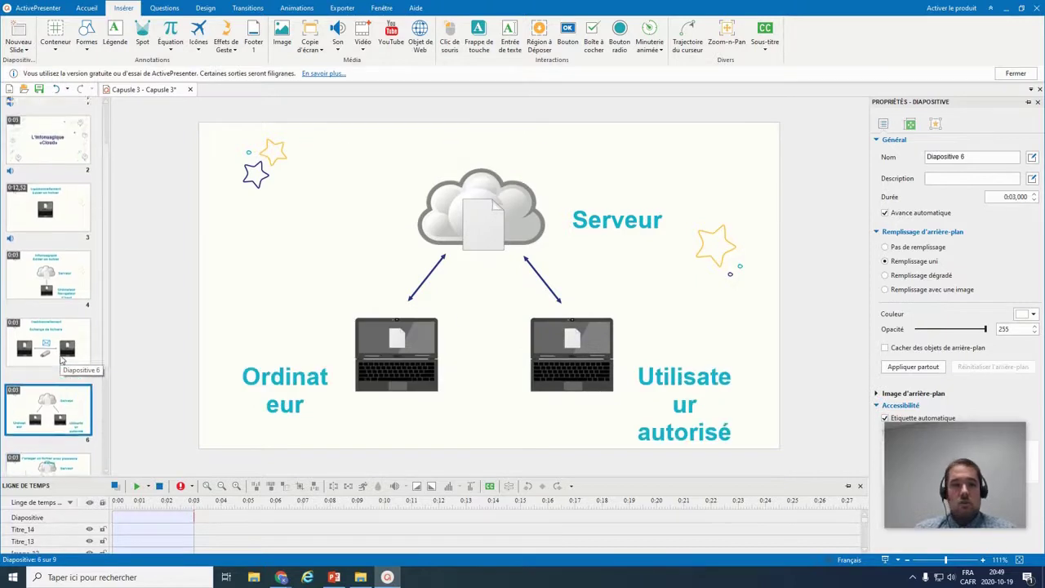
scroll(62, 360, "up", 1)
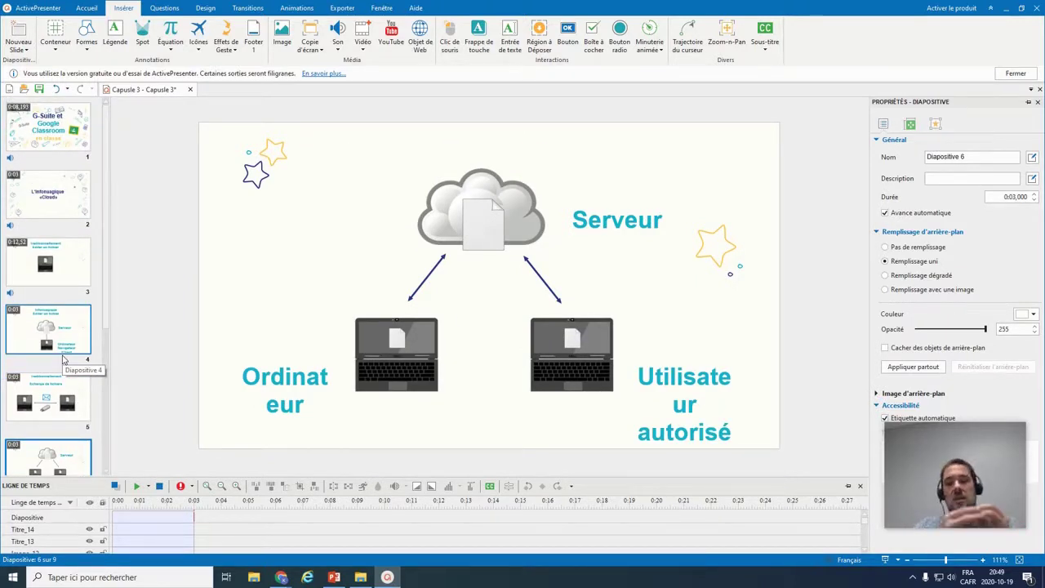
left_click(47, 131)
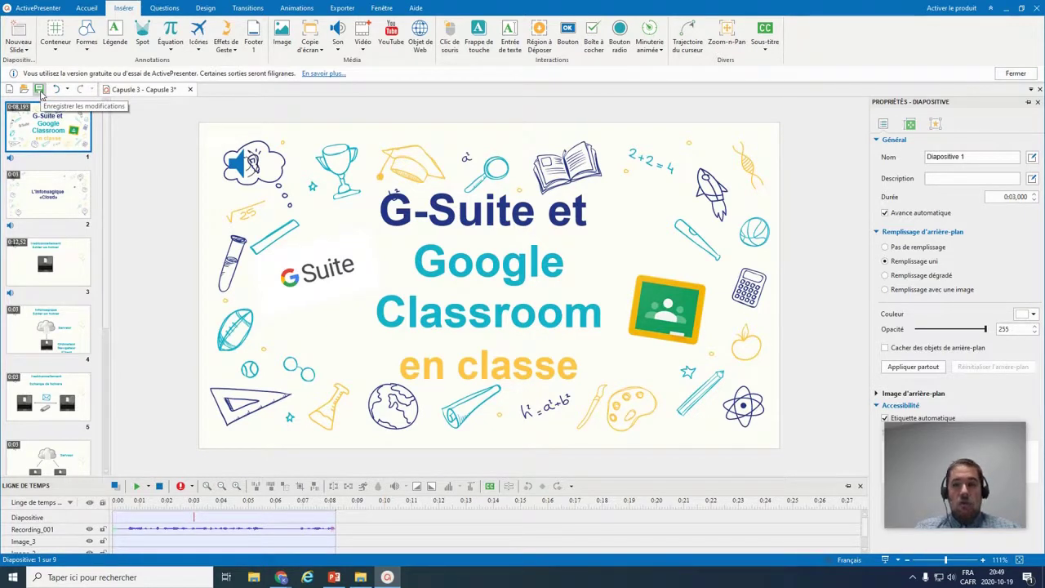
Save the project as 'Capsule 3.approj' in the Documents ActivePresenter folder
left_click(39, 90)
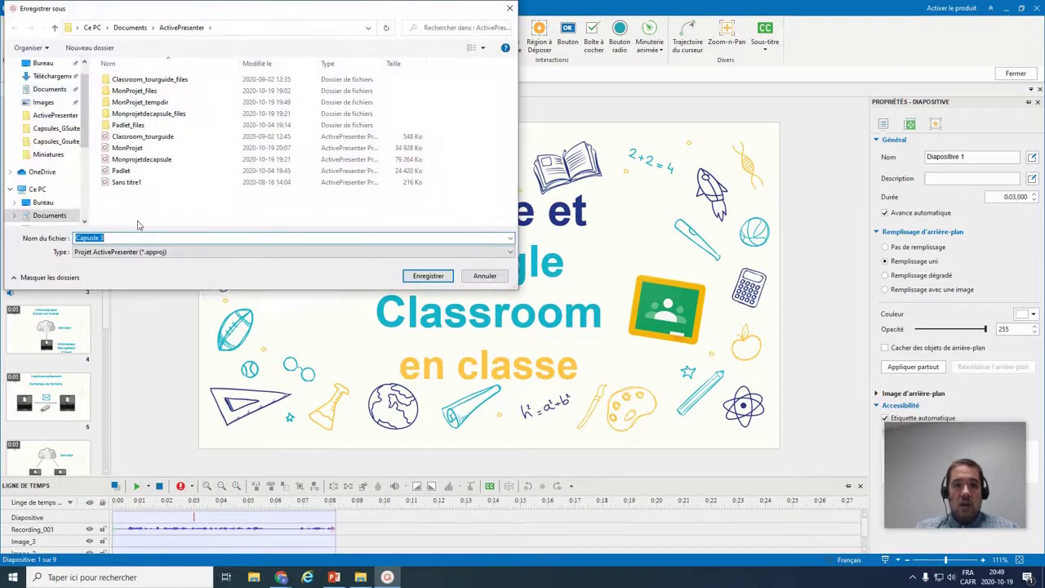
left_click(420, 276)
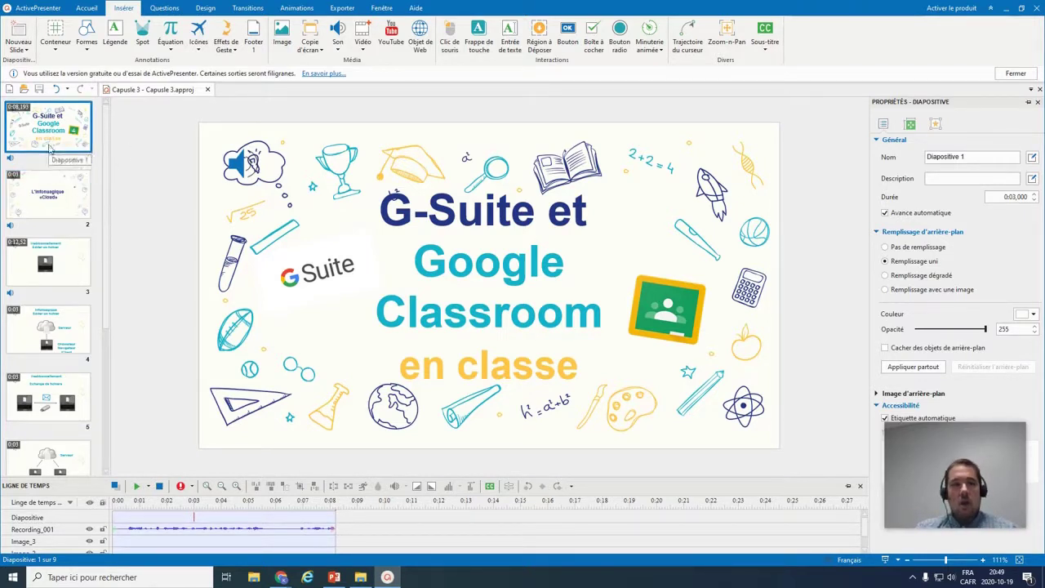
Re-save Capsule 3.approj with Ctrl+S
scroll(49, 262, "down", 2)
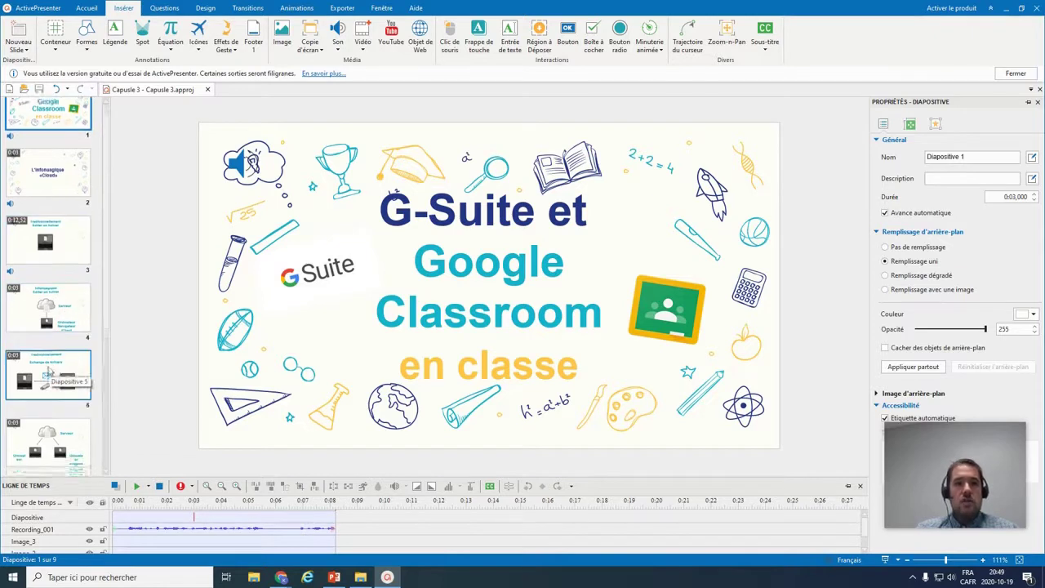
scroll(49, 261, "up", 2)
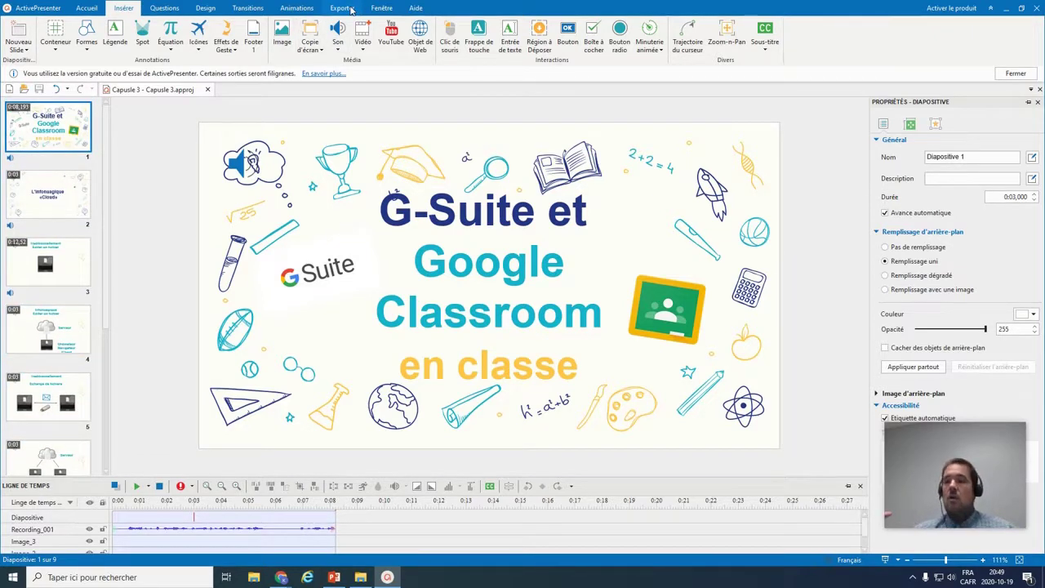
key("ctrl+s")
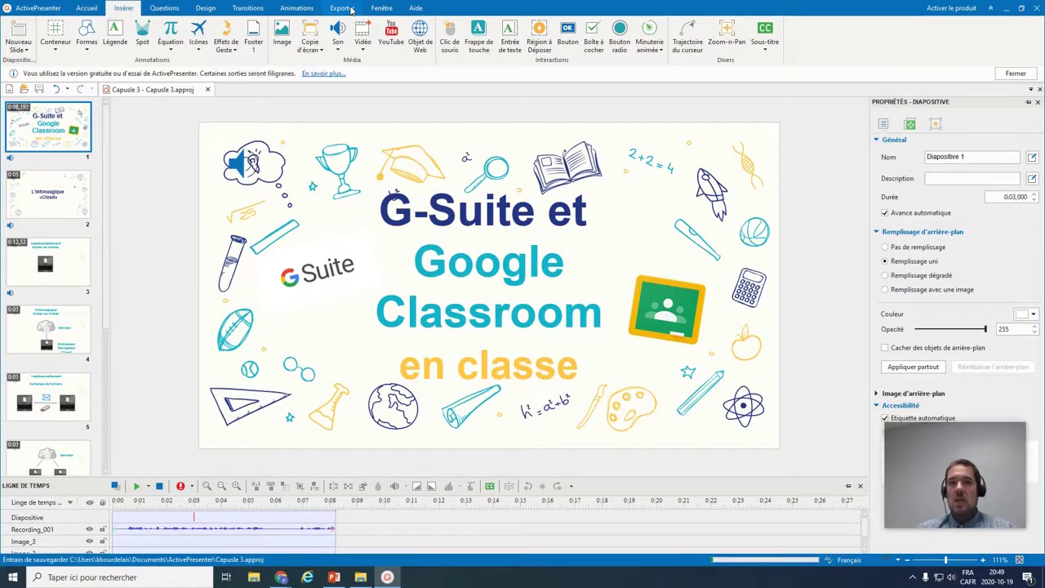